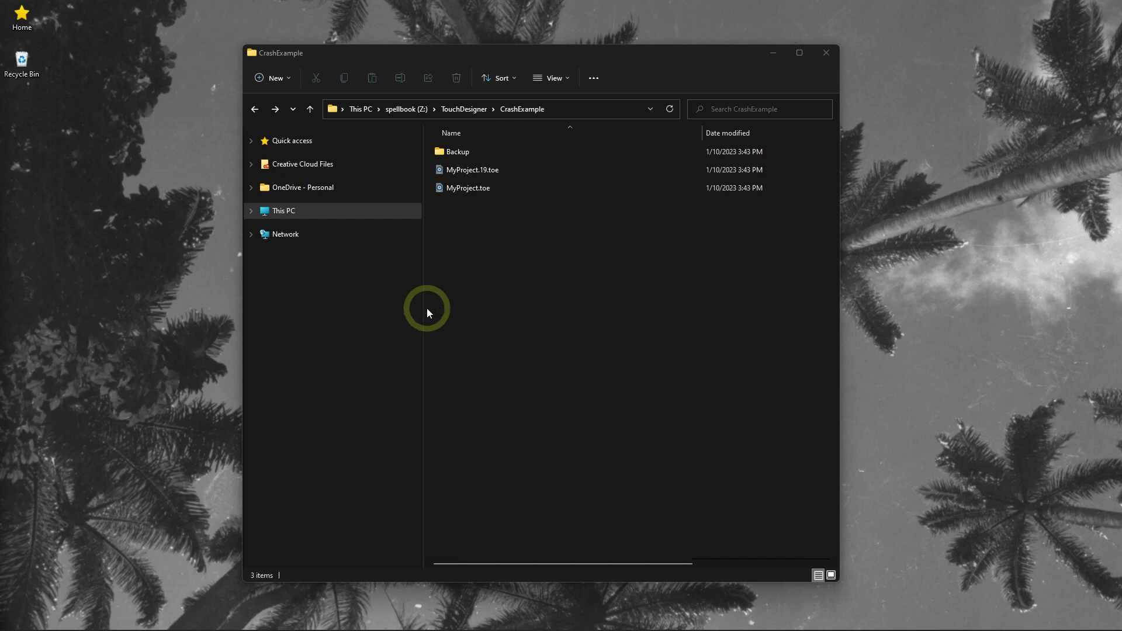
Open MyProject.toe and split the workspace with a Python Textport in the right pane
double_click(535, 192)
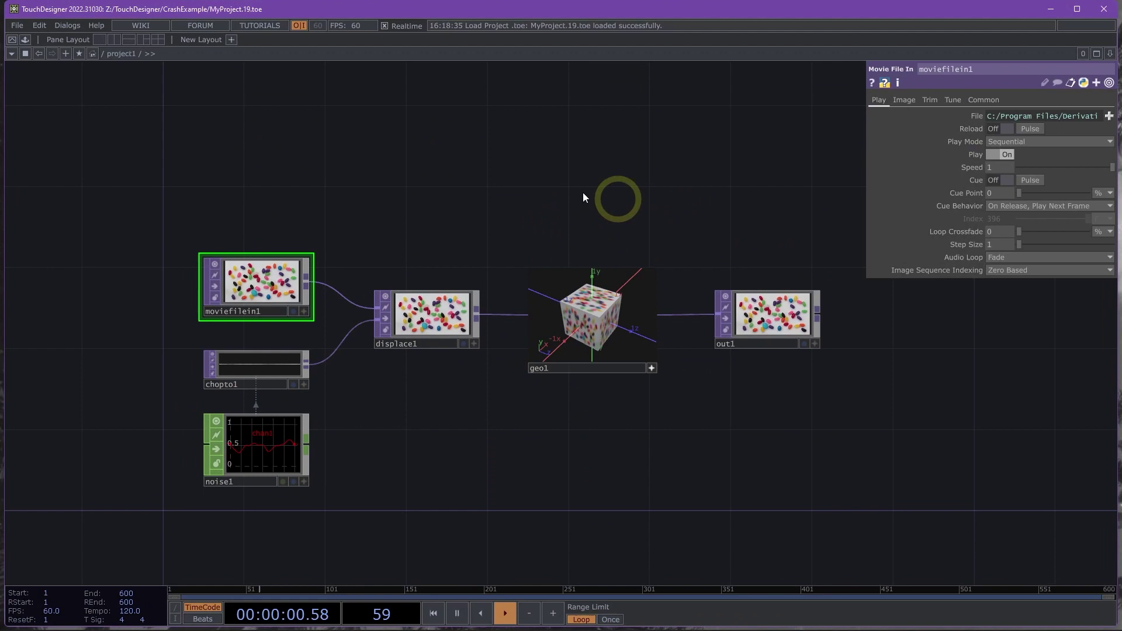
left_click(120, 40)
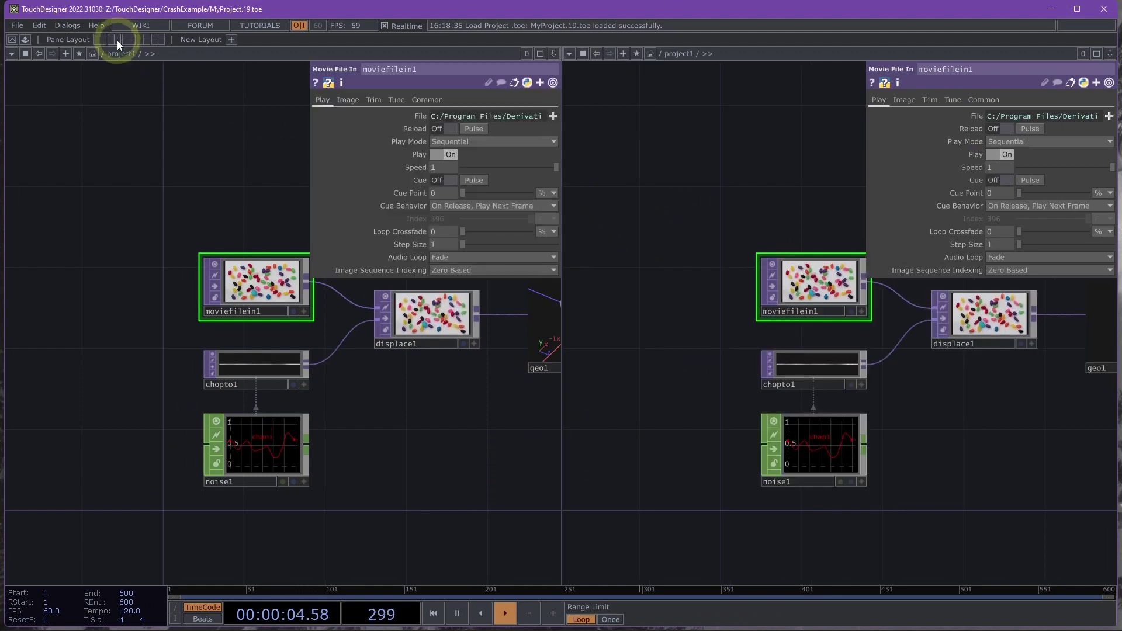
left_click(570, 54)
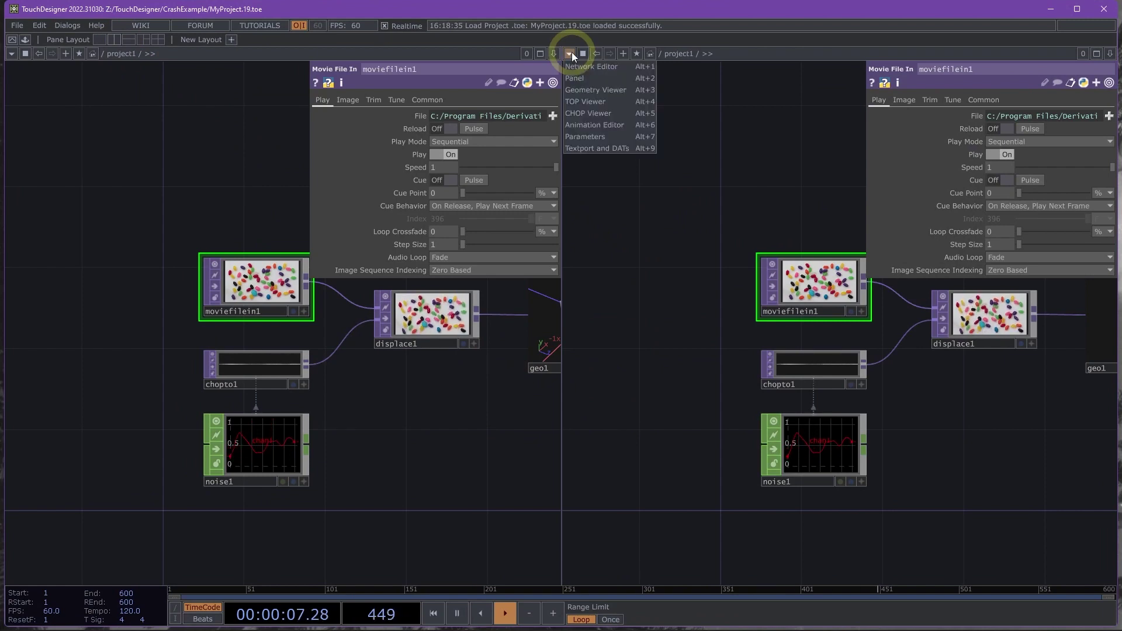
left_click(572, 149)
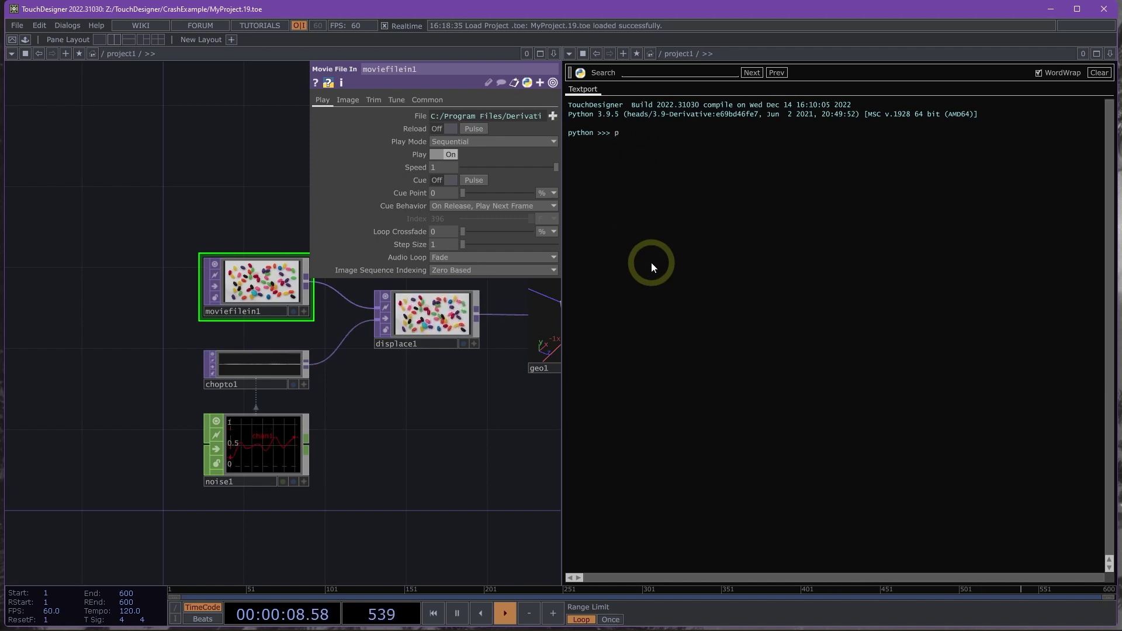
Run project.quit(crash=True) in the Textport to force a crash
type("roject.quit")
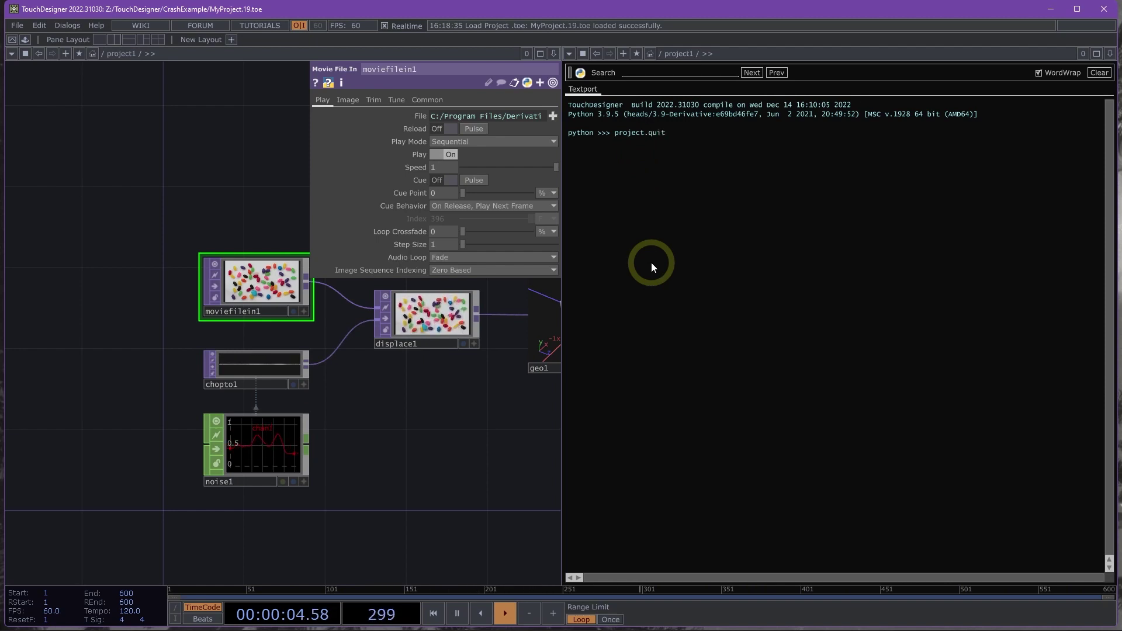
type("(crash")
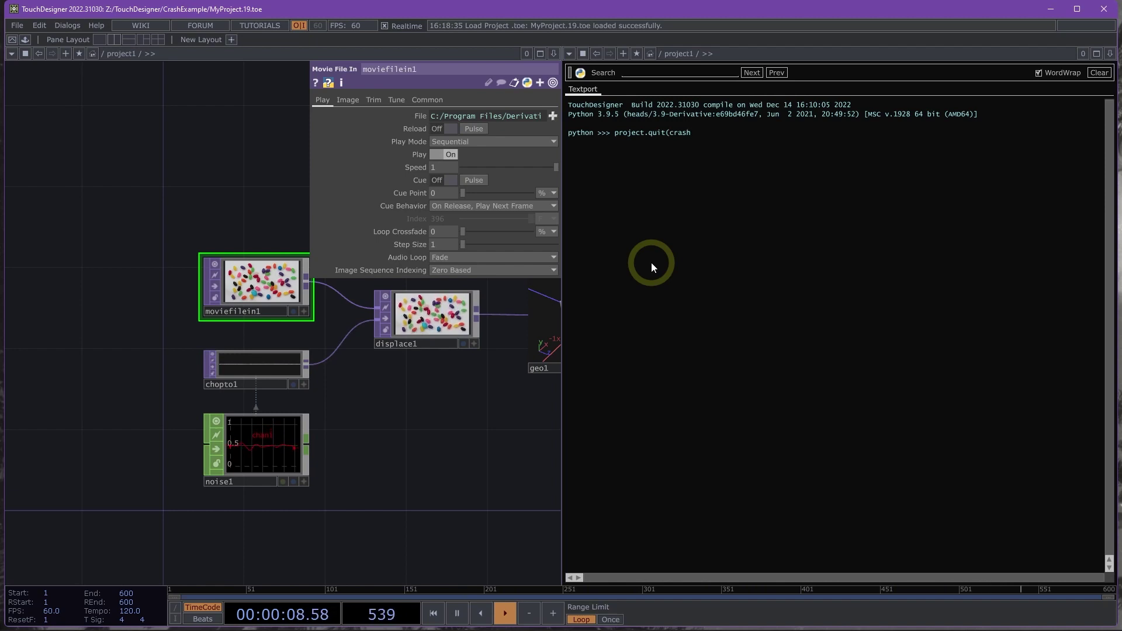
type("=True)")
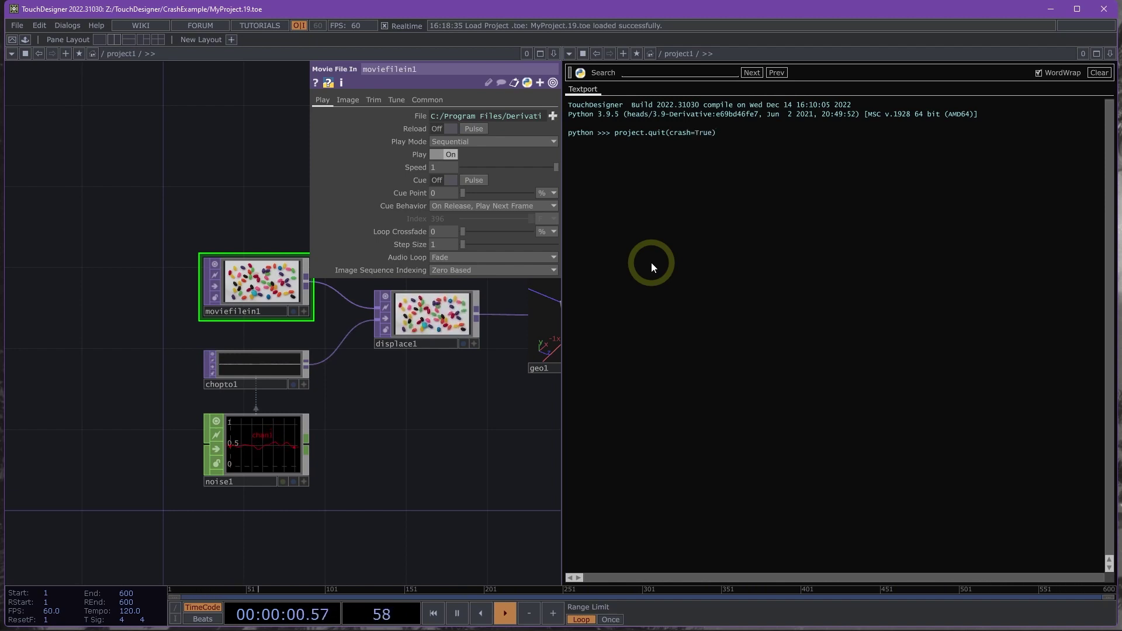
key("Return")
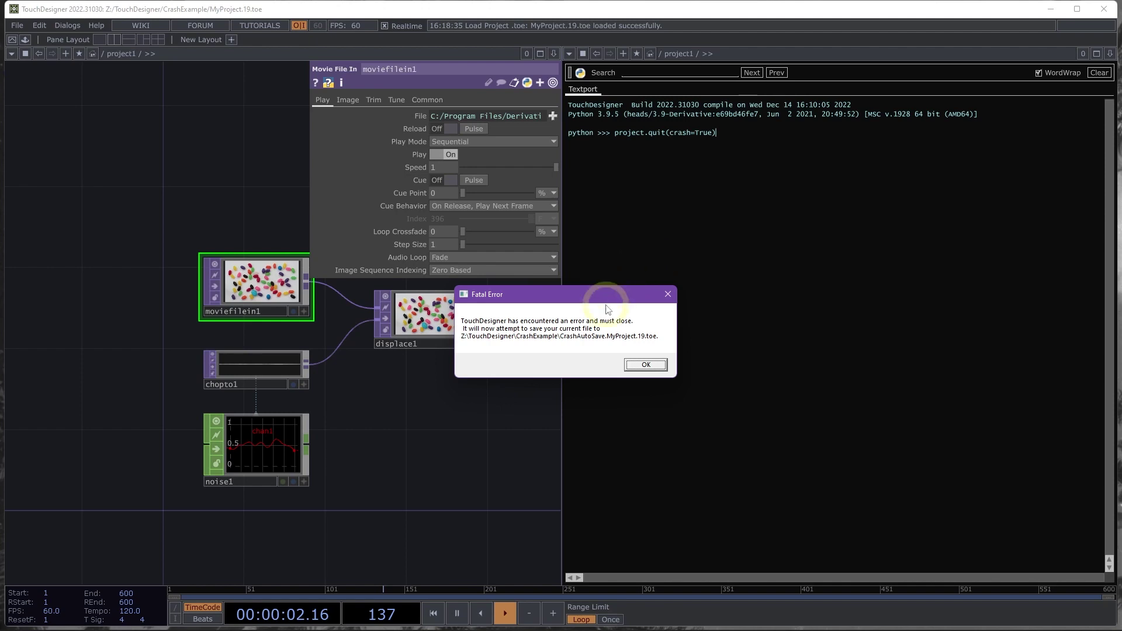
Dismiss the Fatal Error notice about saving CrashAutoSave.MyProject.19.toe
left_click(645, 364)
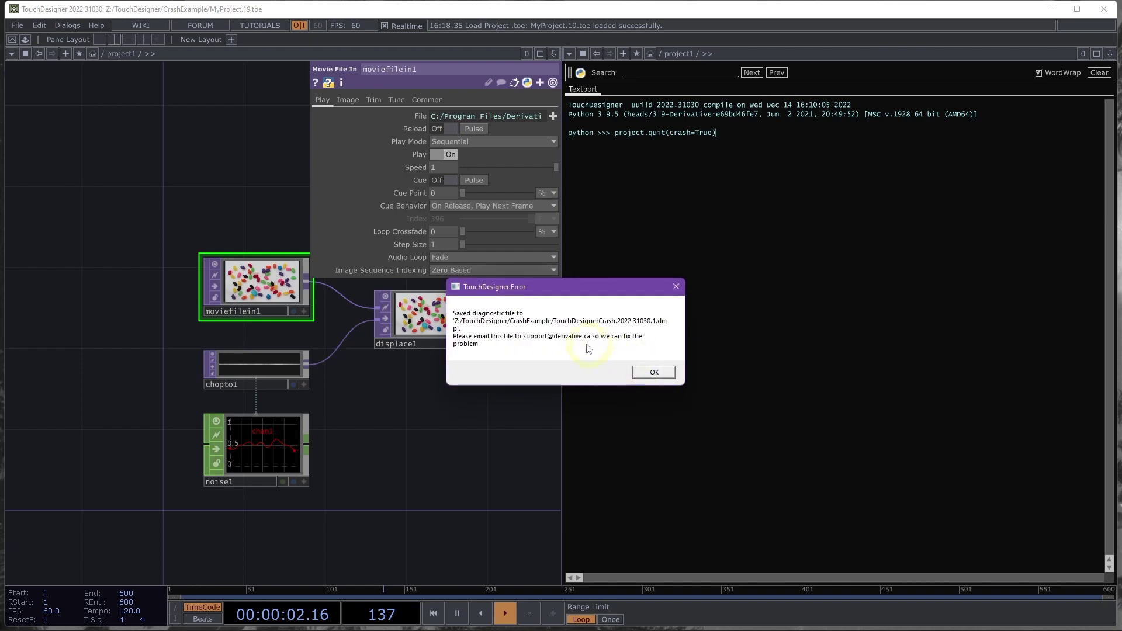
Dismiss the diagnostic dump notice and open CrashAutoSave.MyProject.19.toe from the CrashExample folder
left_click(653, 372)
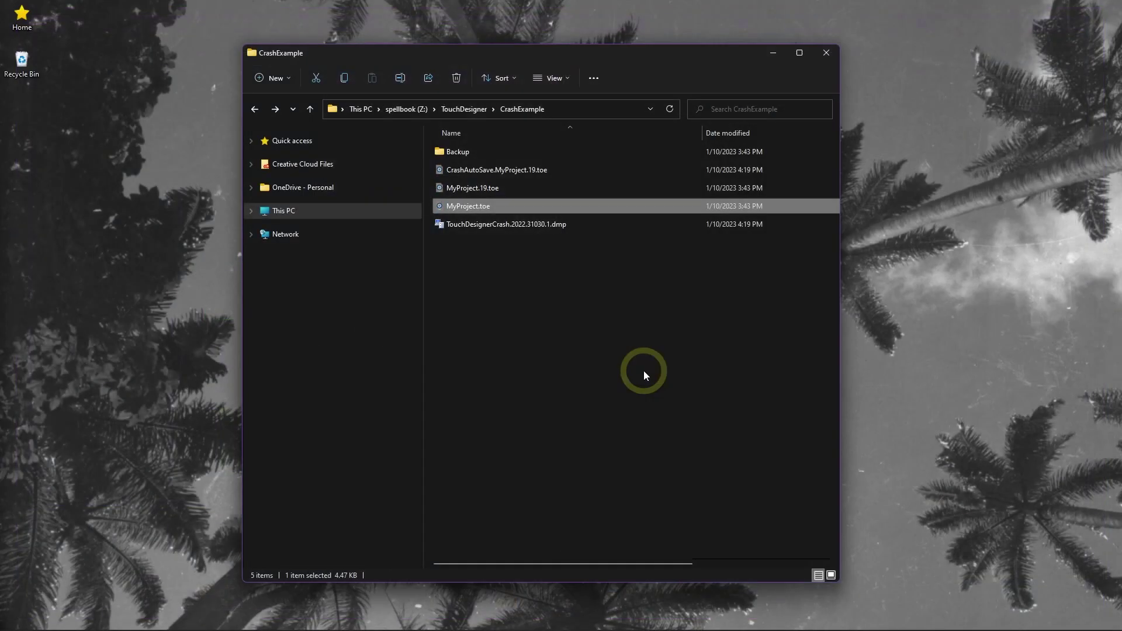
left_click(602, 330)
left_click(476, 170)
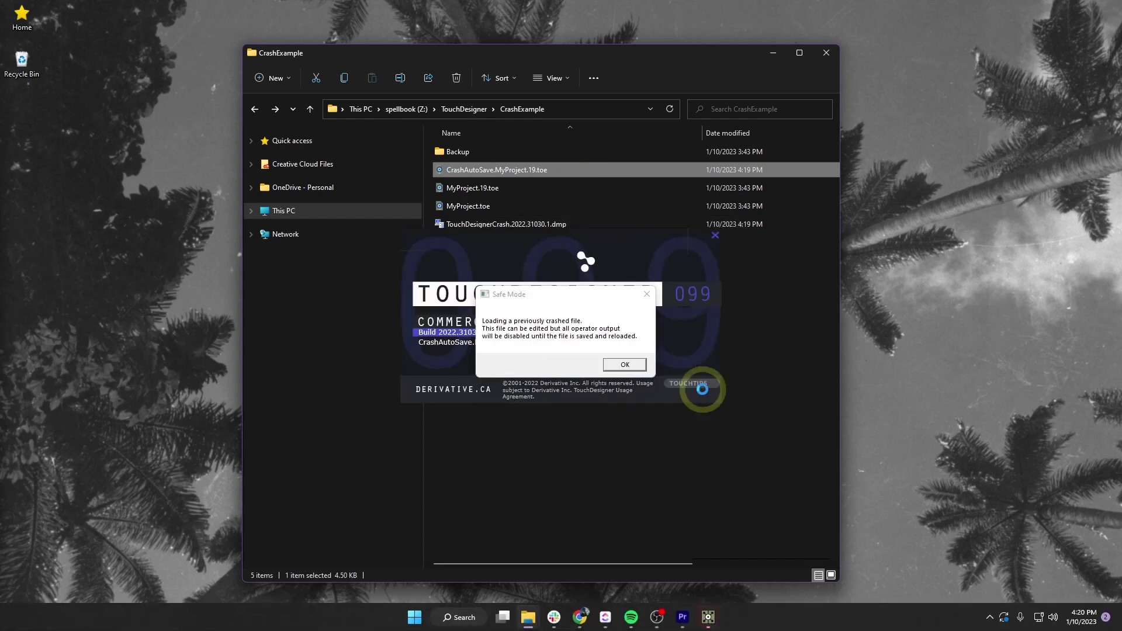
Accept the Safe Mode notice to continue loading the crashed autosave file
left_click(794, 519)
left_click(533, 327)
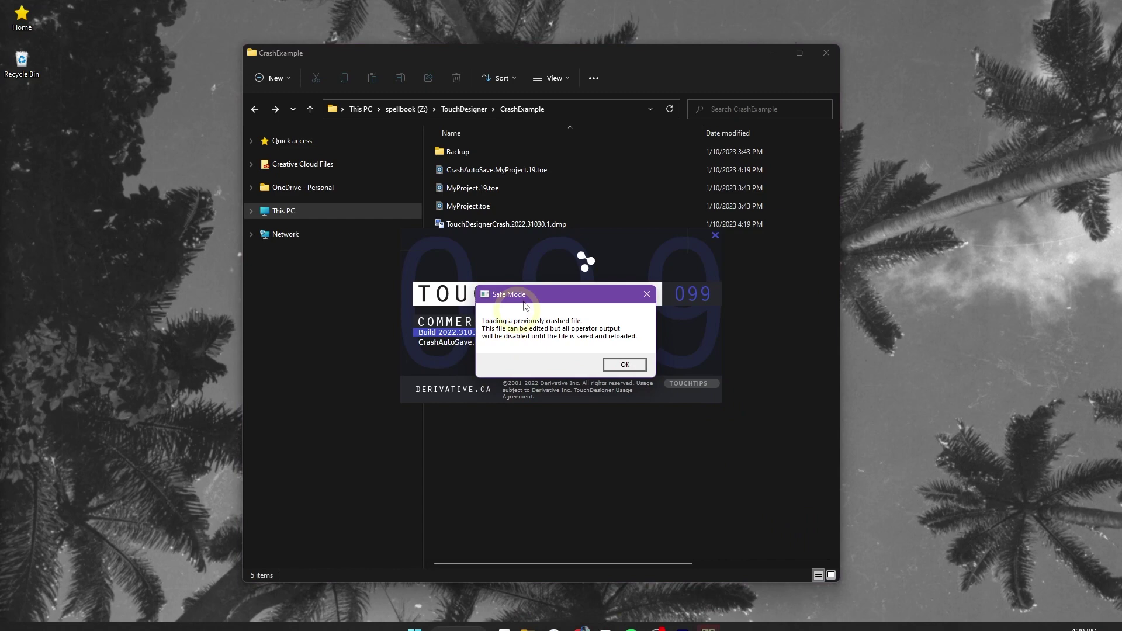
left_click(623, 365)
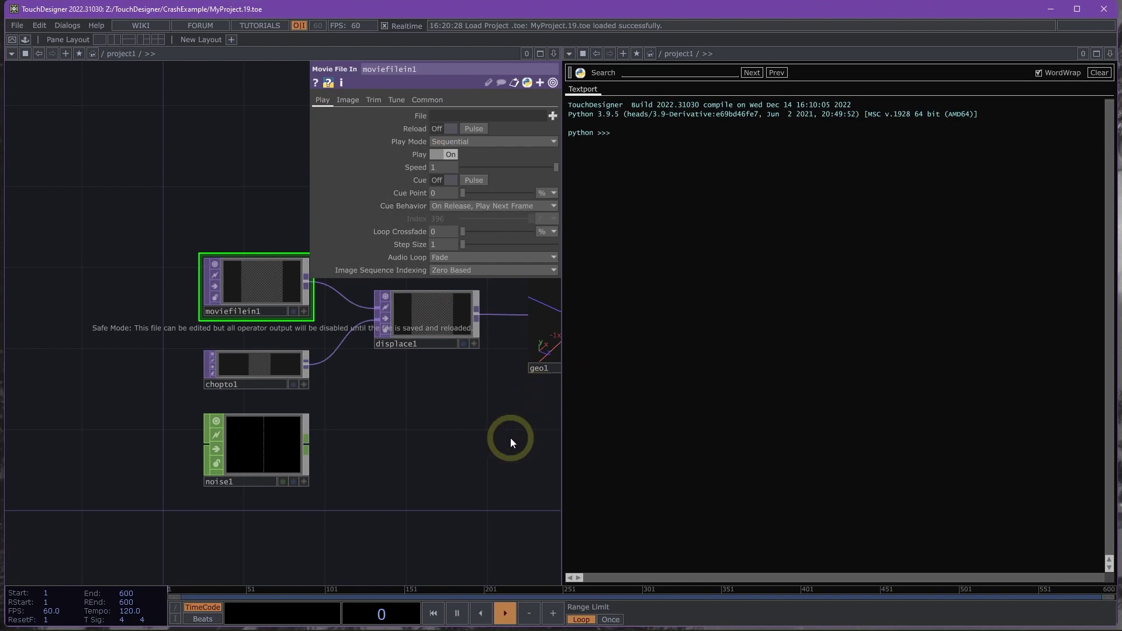
Bring geo1 and out1 into view and move out1 further right along its wire
left_click_drag(514, 438, 394, 473)
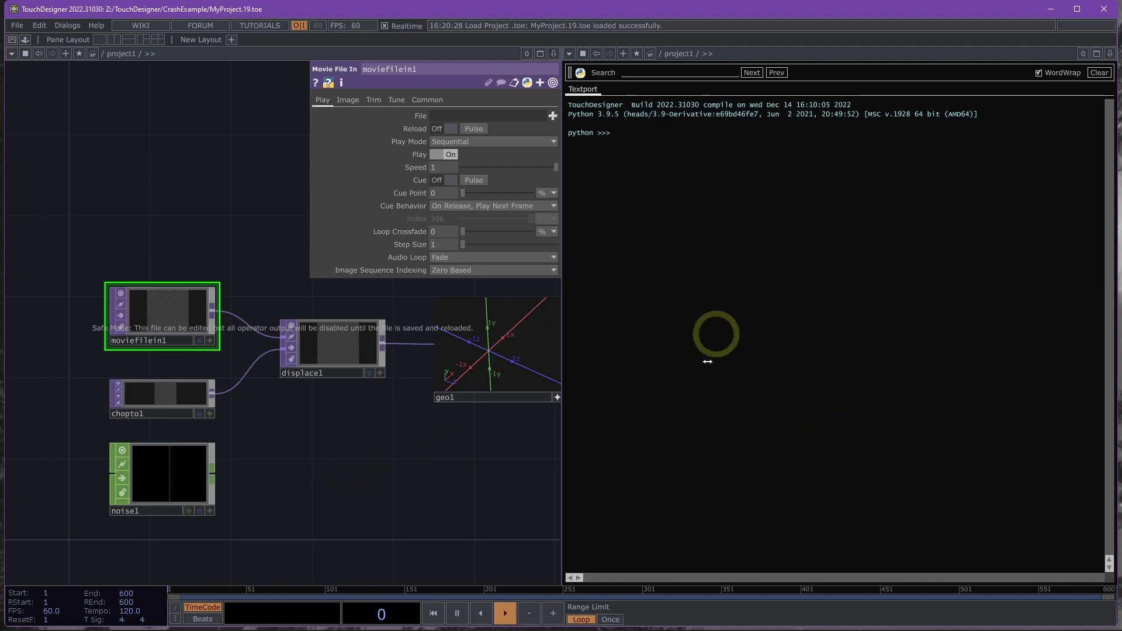
left_click_drag(176, 216, 187, 305)
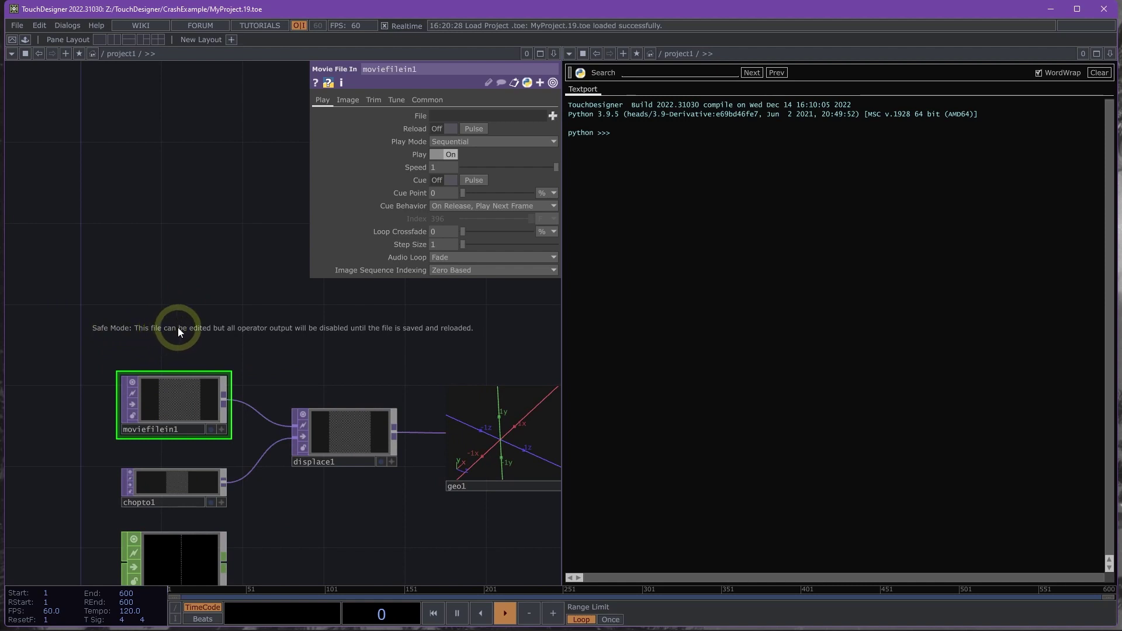
scroll(273, 360, "right", 10)
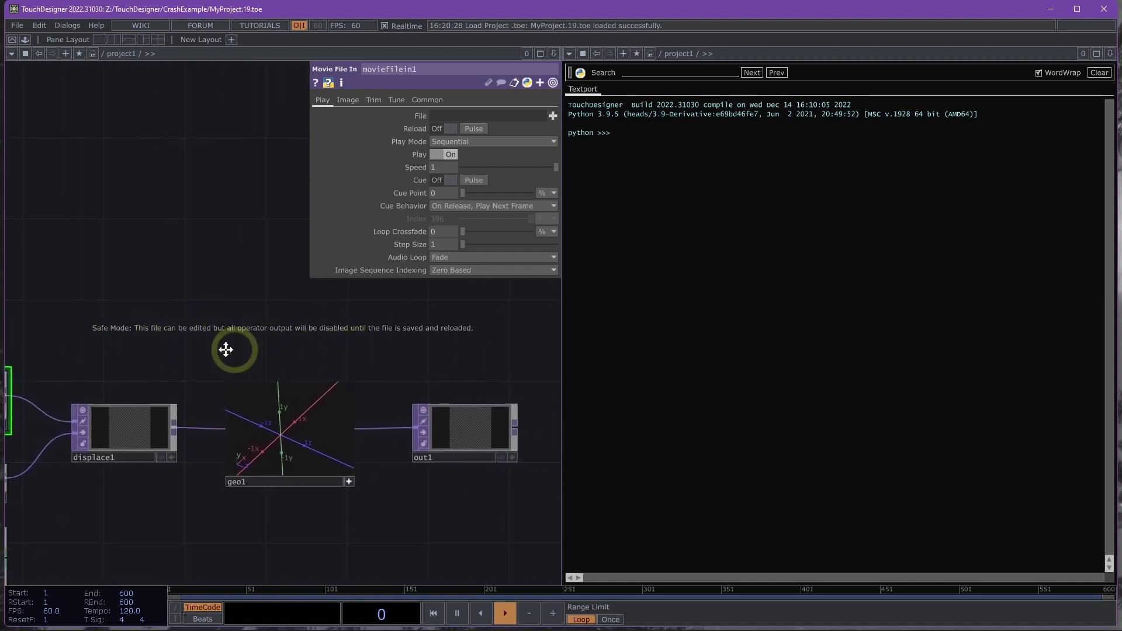
left_click_drag(343, 418, 478, 431)
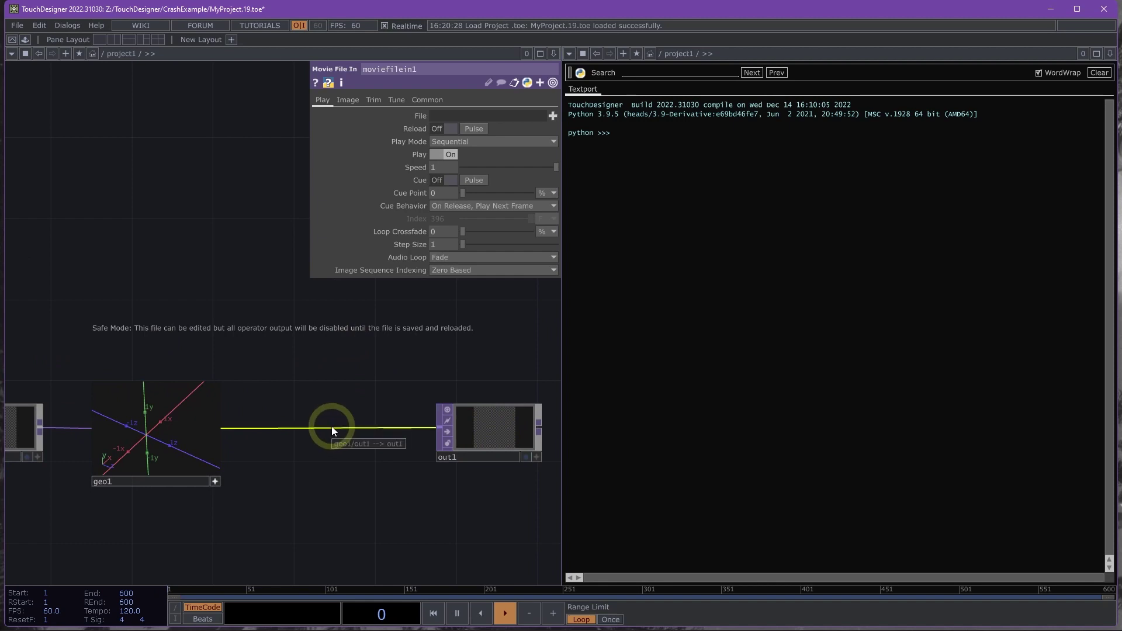
Insert an HSV Adjust operator, hsvadj1, on the geo1–out1 wire and start Save As
right_click(332, 431)
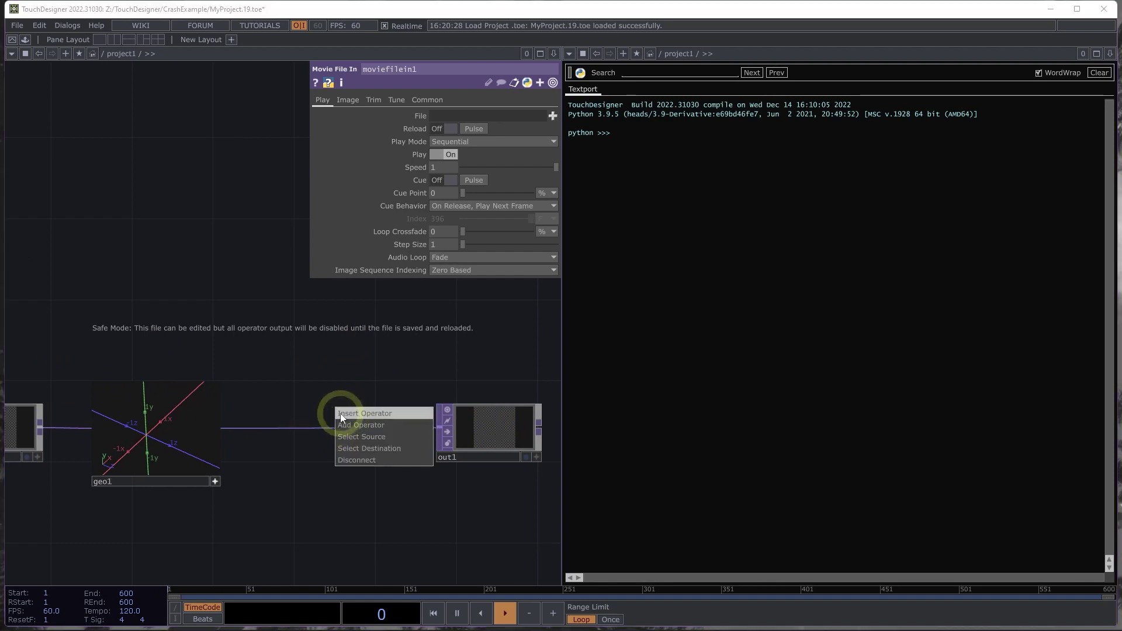
left_click(343, 415)
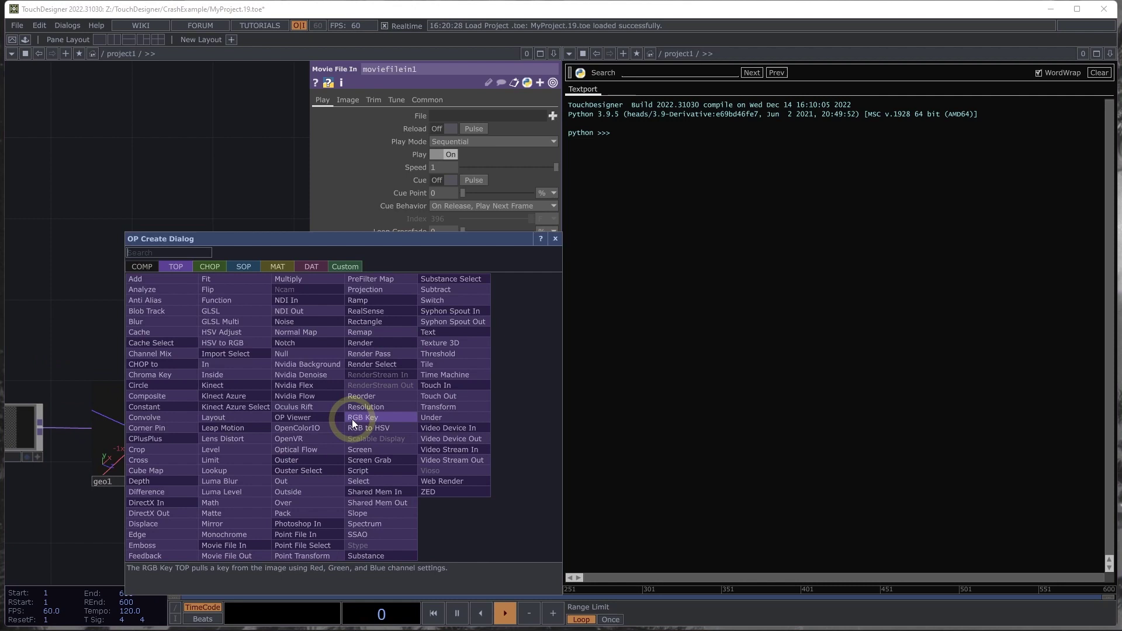
type("hsv")
key("Return")
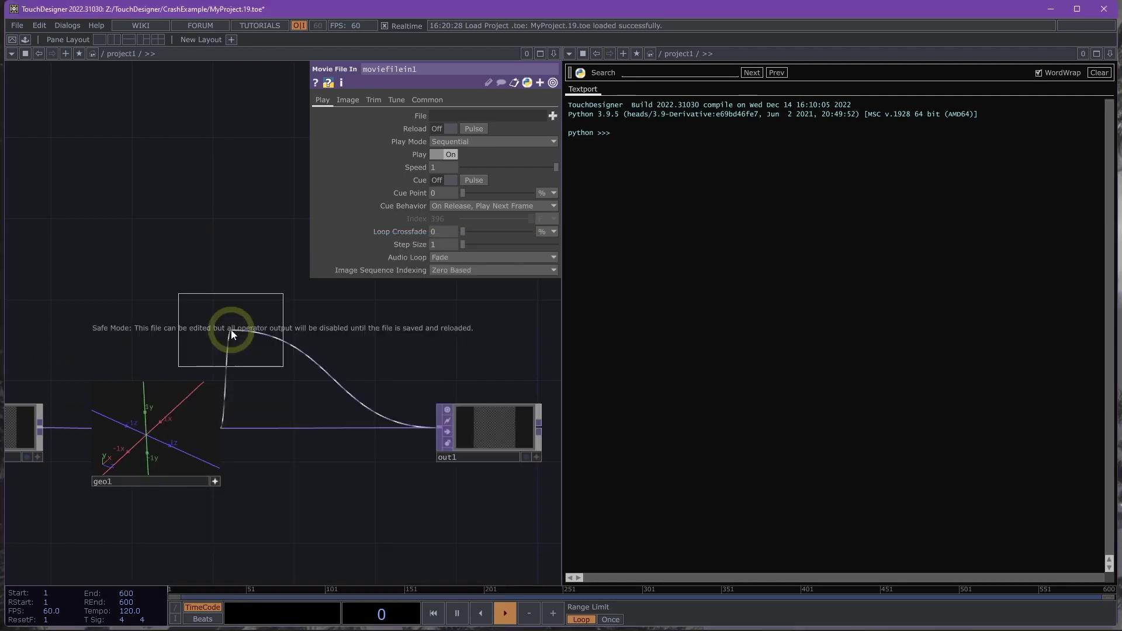
left_click(321, 438)
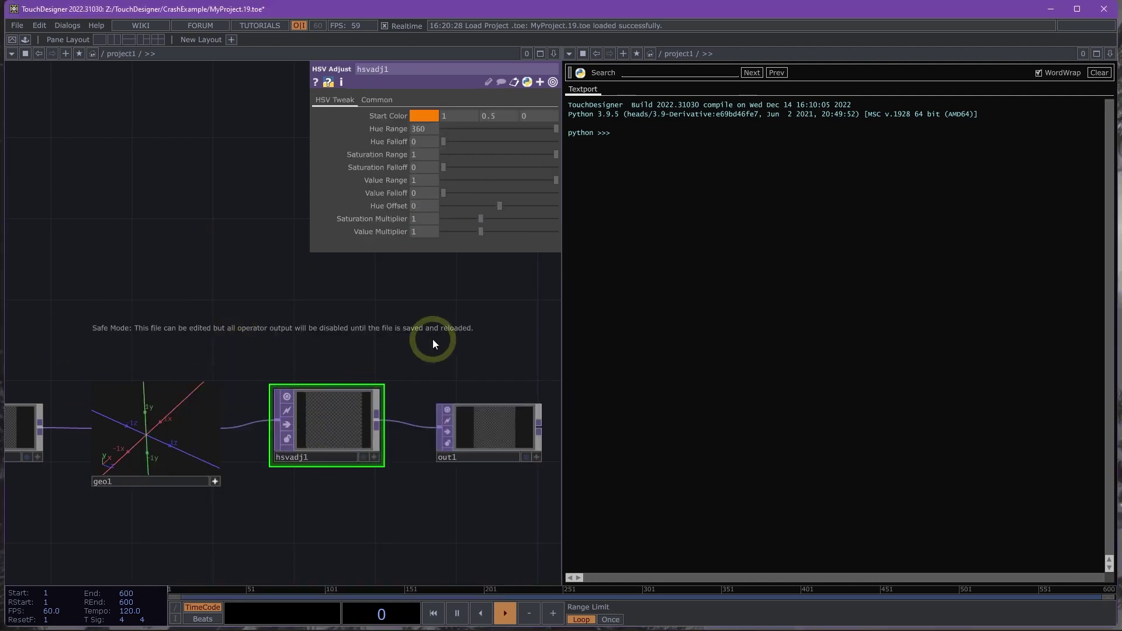
left_click(19, 27)
left_click(44, 91)
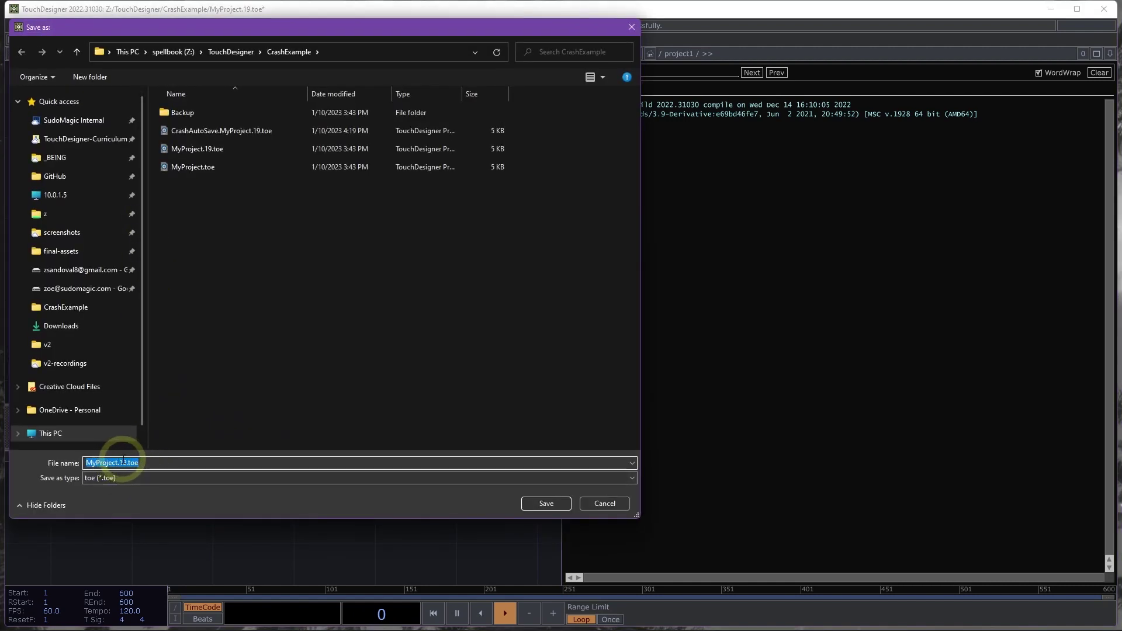
Rename the file to MyProject-recovered.19.toe and save it in CrashExample
left_click(111, 463)
type("-r")
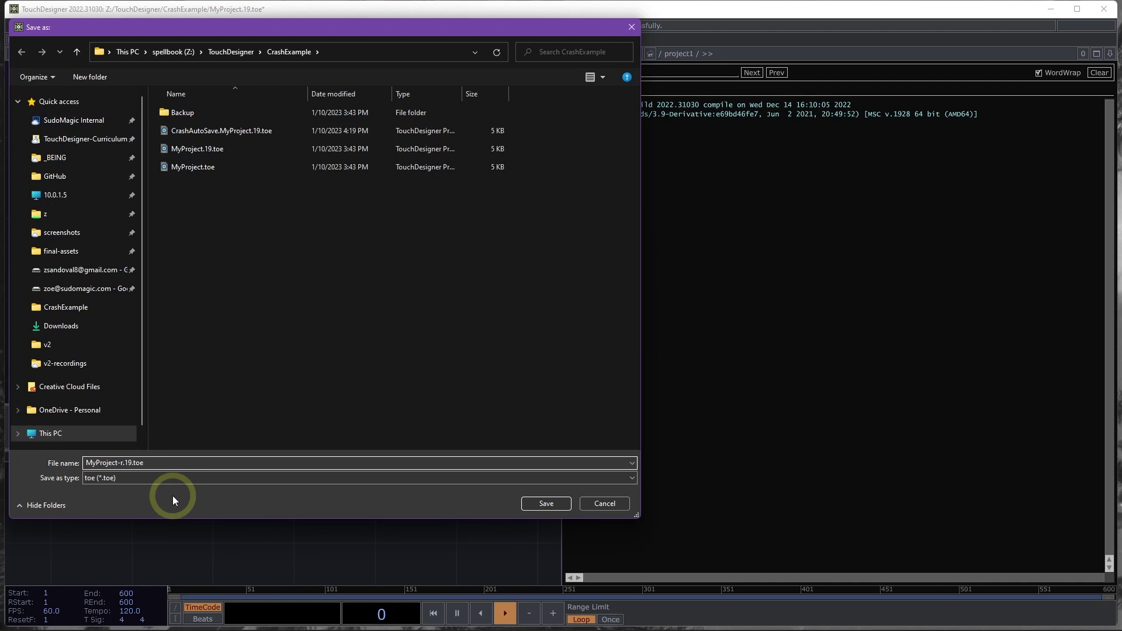
type("evo")
key("BackSpace")
key("BackSpace")
type("covere")
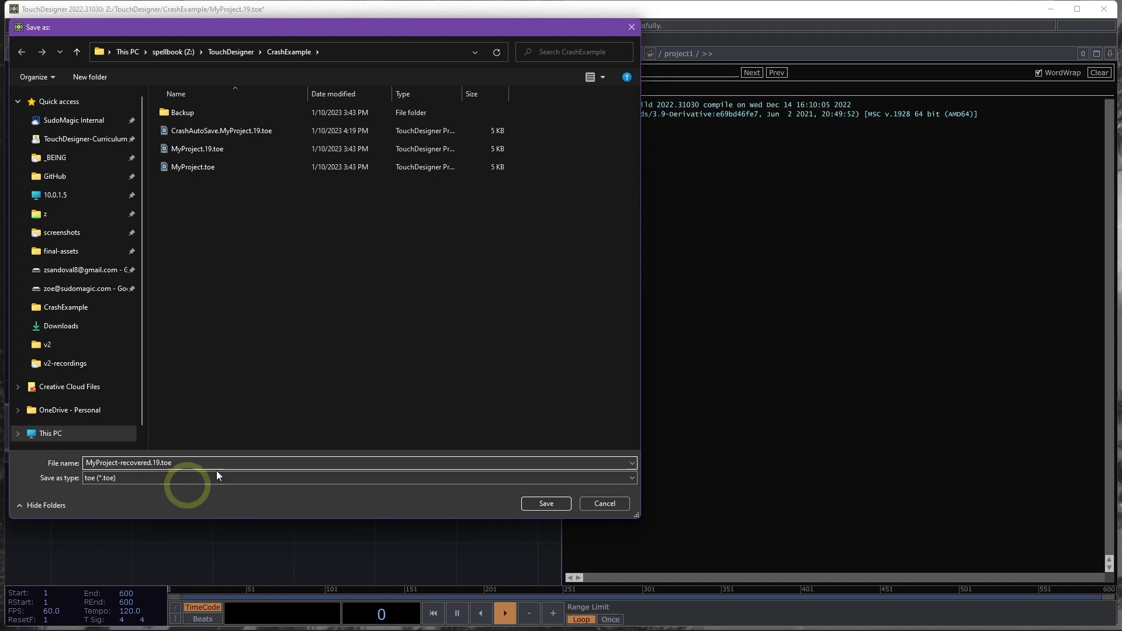
type("d")
double_click(156, 463)
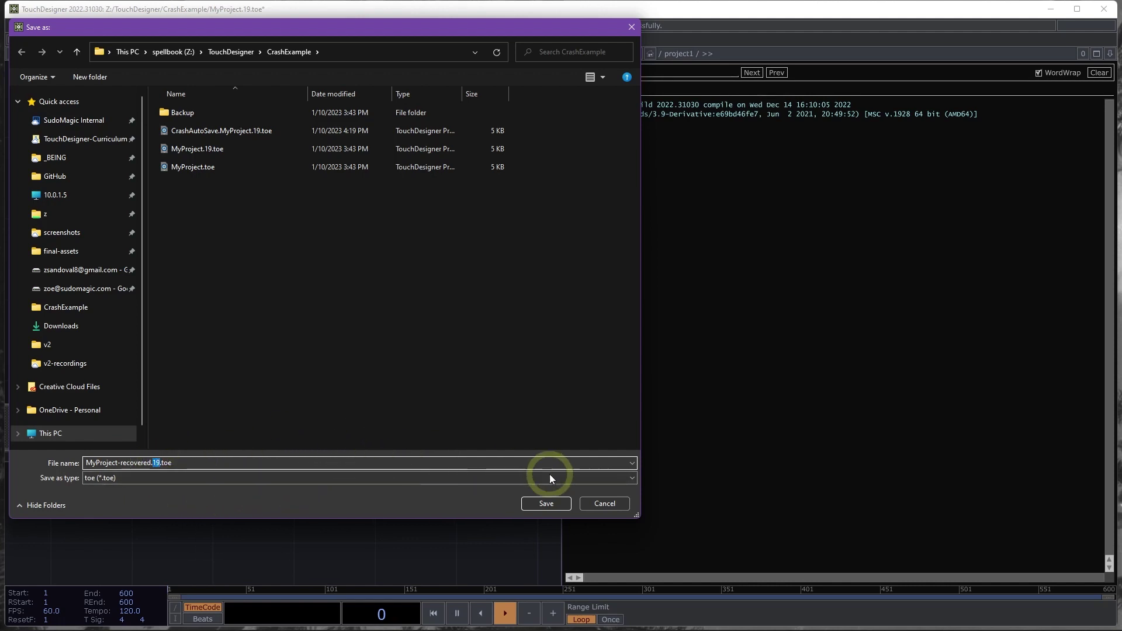
left_click(526, 502)
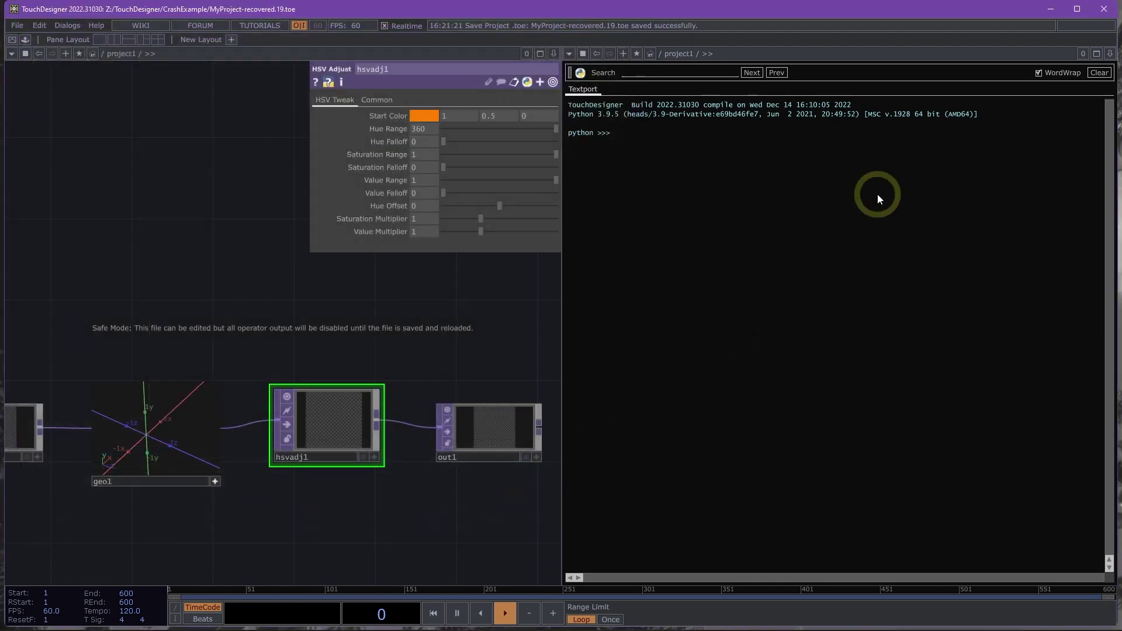
Close TouchDesigner and reopen MyProject-recovered.toe from File Explorer
left_click(1105, 9)
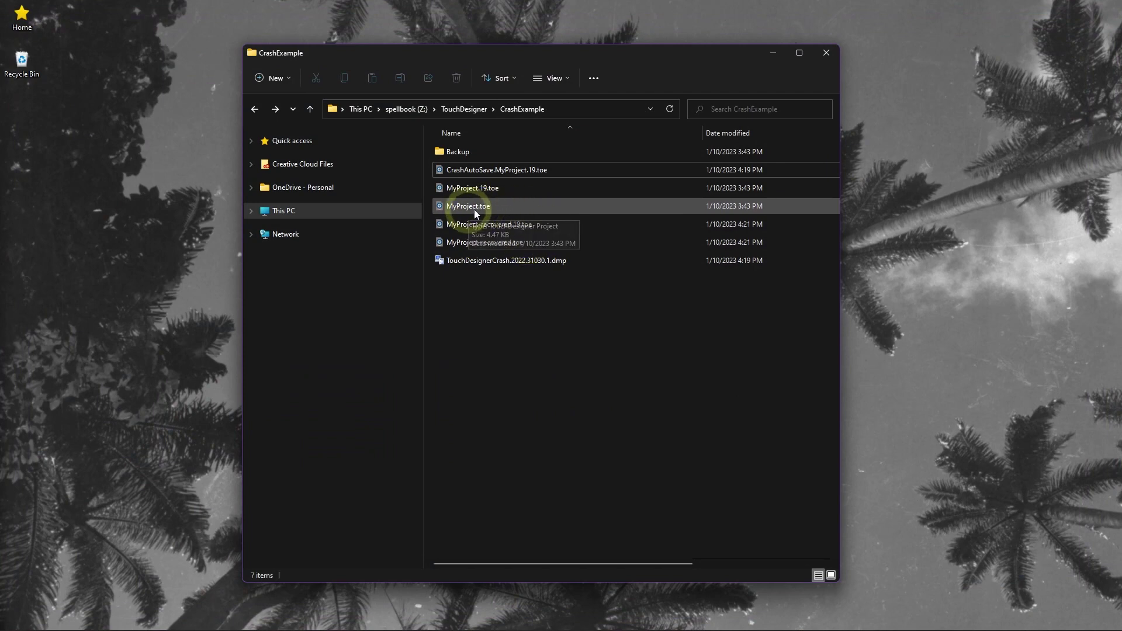
double_click(532, 245)
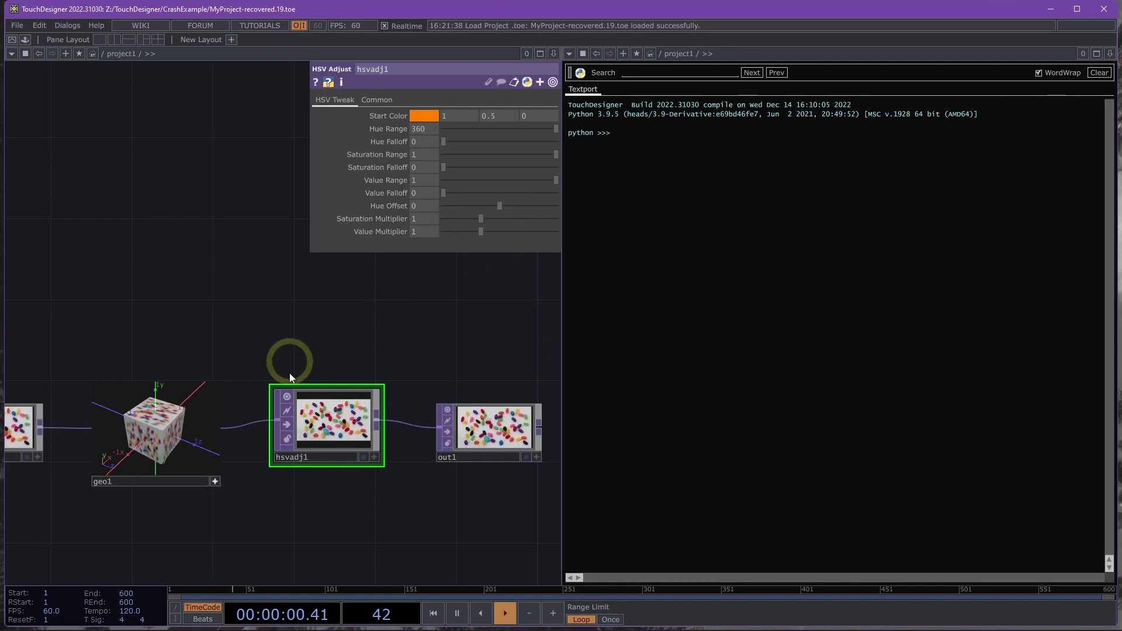
Widen the network editor to view the live nodes, then place the Troubleshooting docs window over TouchDesigner
scroll(354, 515, "up", 3)
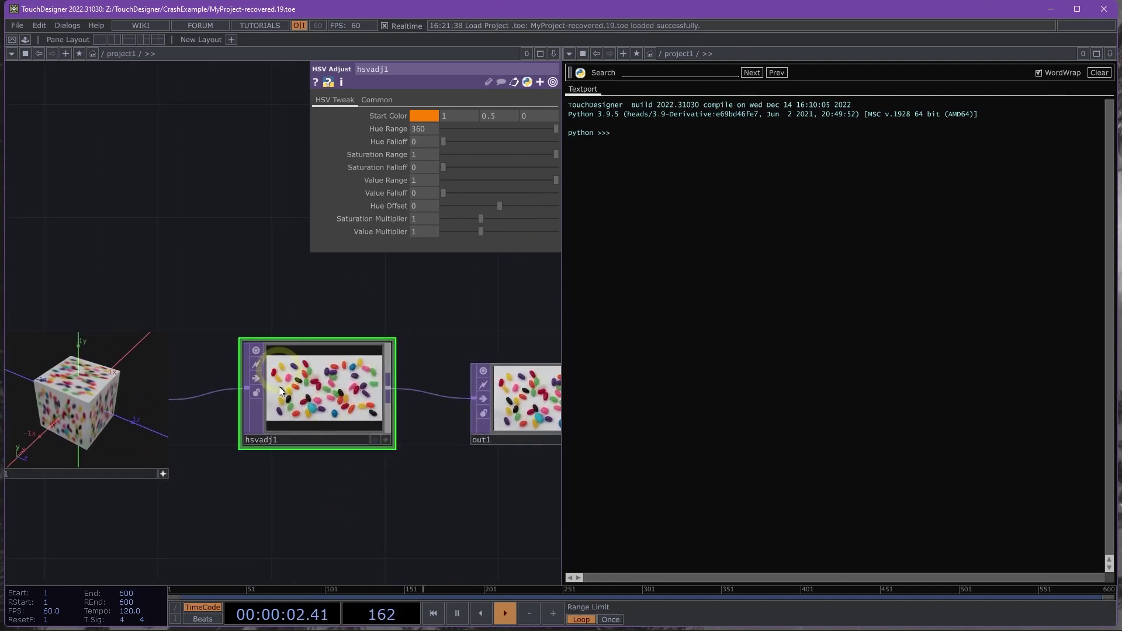
scroll(279, 387, "up", 2)
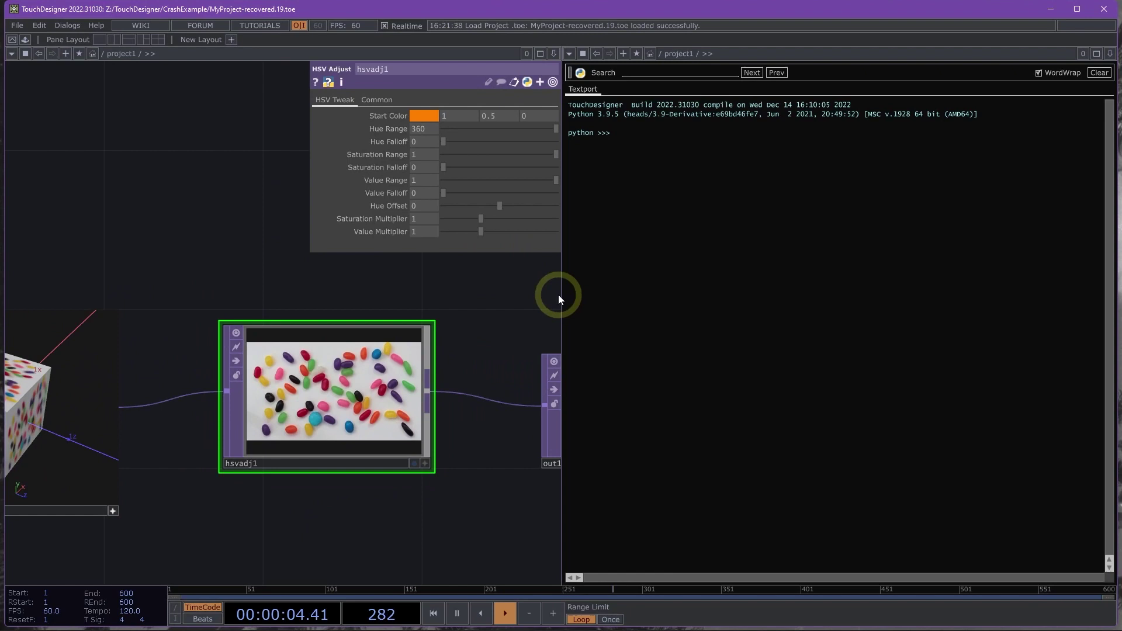
left_click_drag(560, 295, 802, 292)
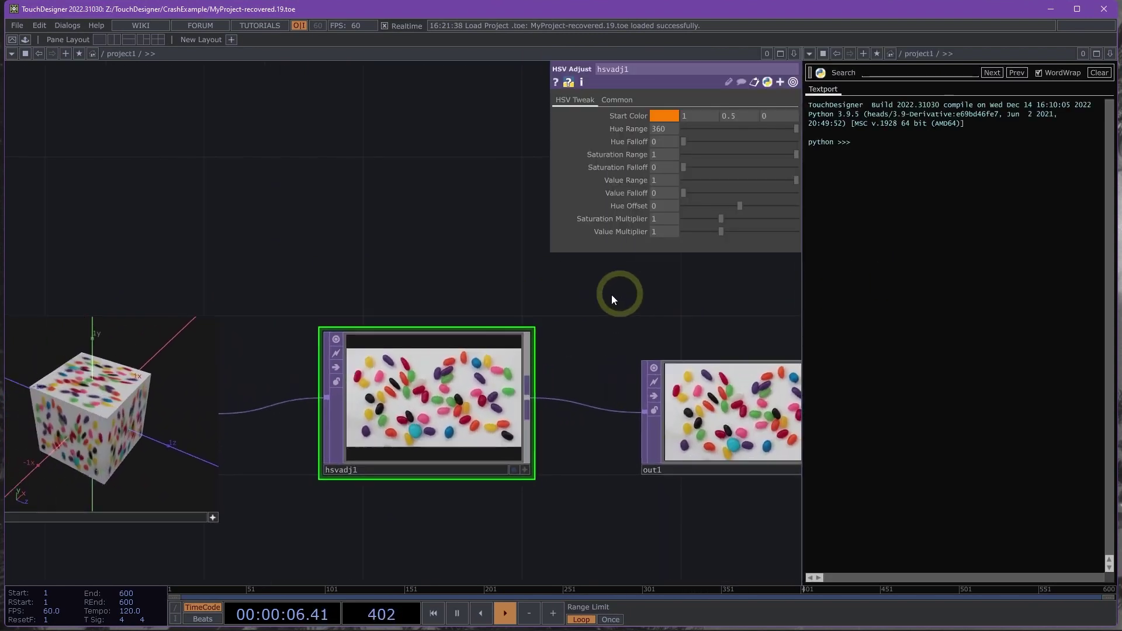
scroll(584, 304, "down", 5)
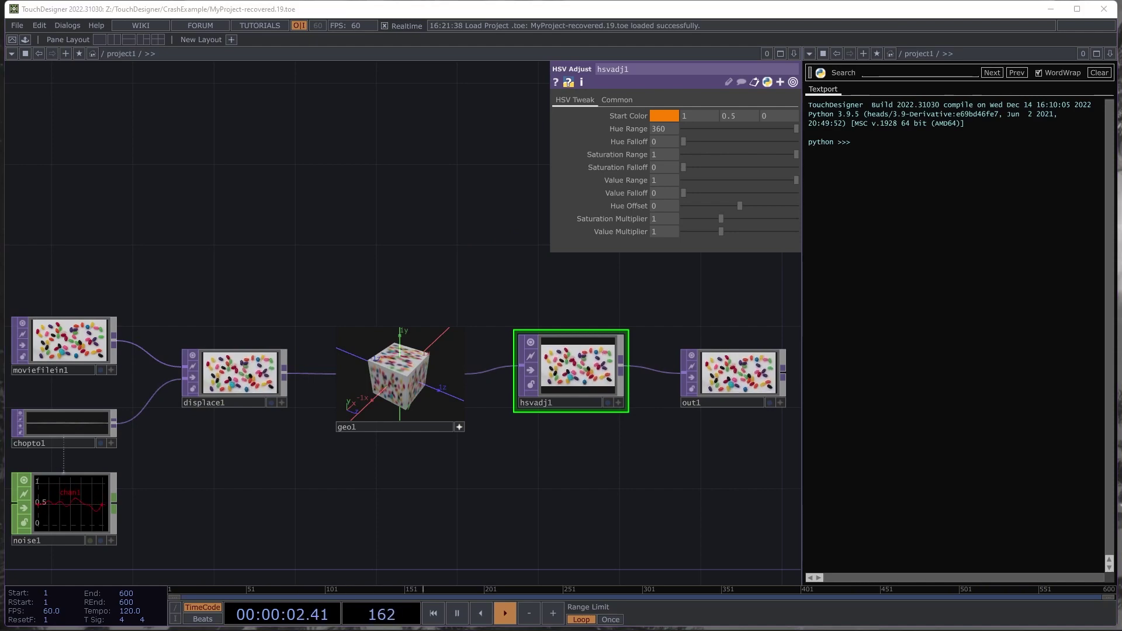
left_click_drag(1, 252, 672, 74)
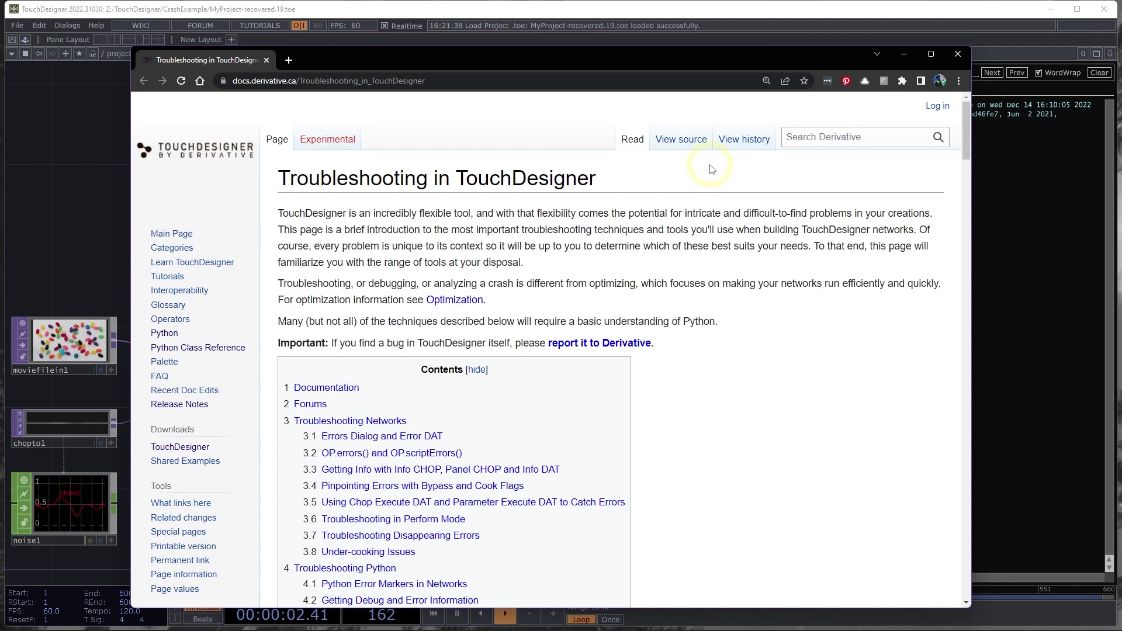
Jump to the '5 Crashes and Troubleshooting .toe Files' section and read about Crash Auto Save and Safe Mode
scroll(584, 229, "down", 5)
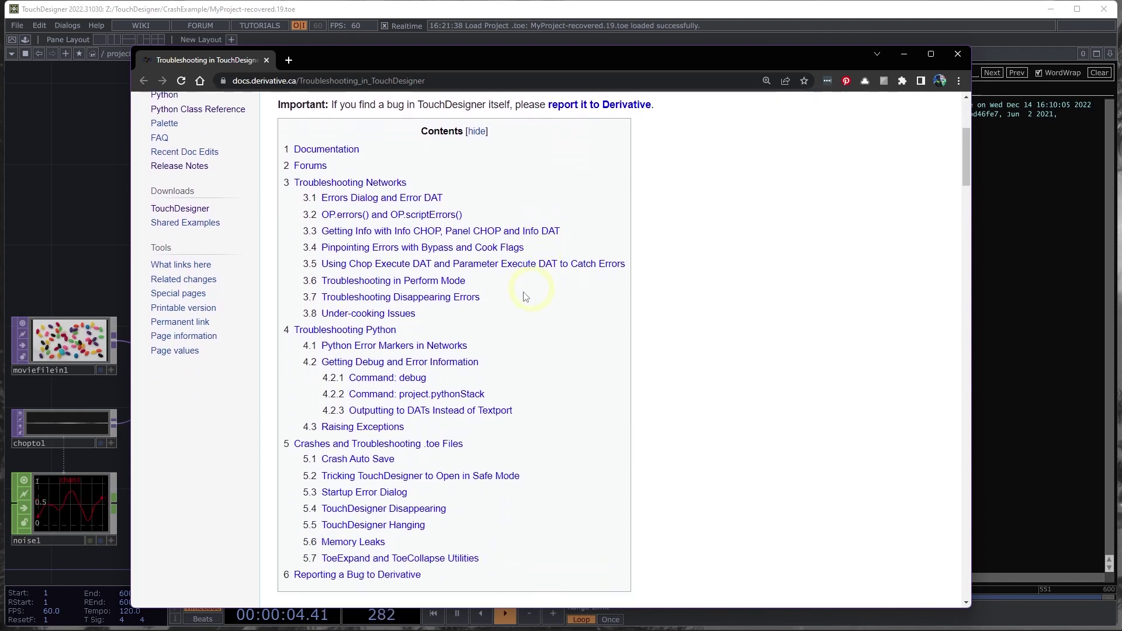
left_click(334, 414)
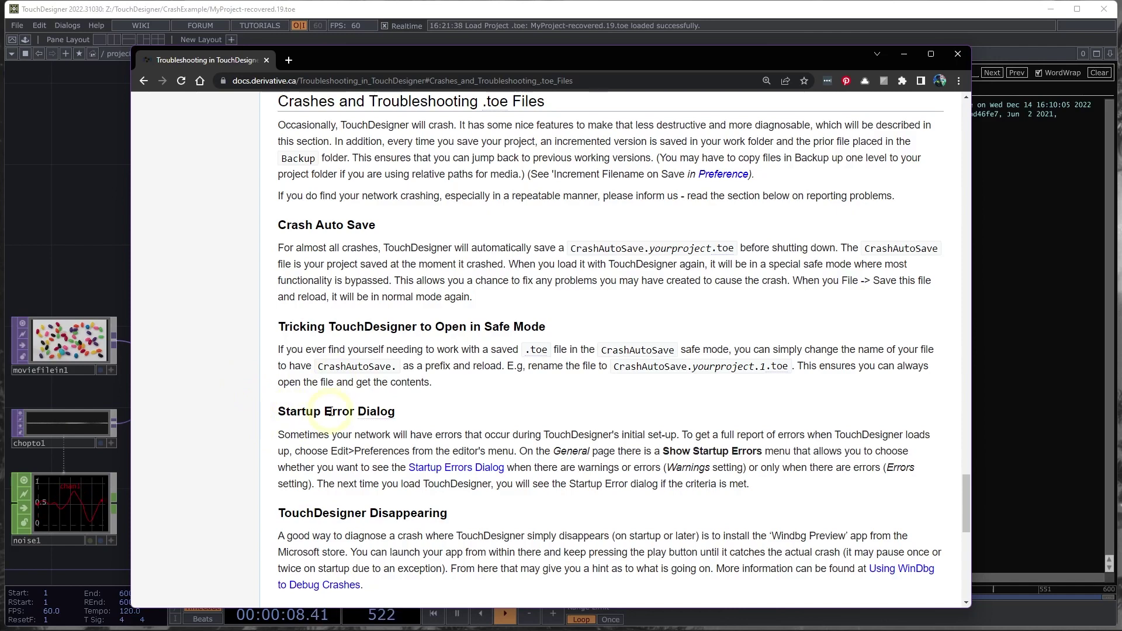
scroll(336, 412, "down", 2)
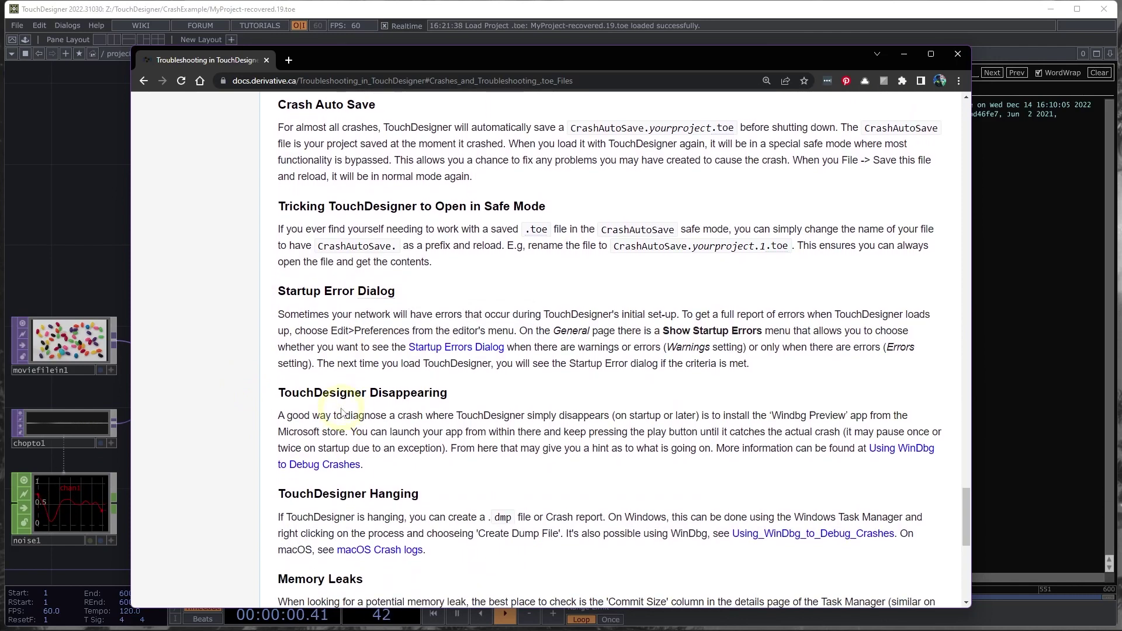
scroll(342, 412, "down", 4)
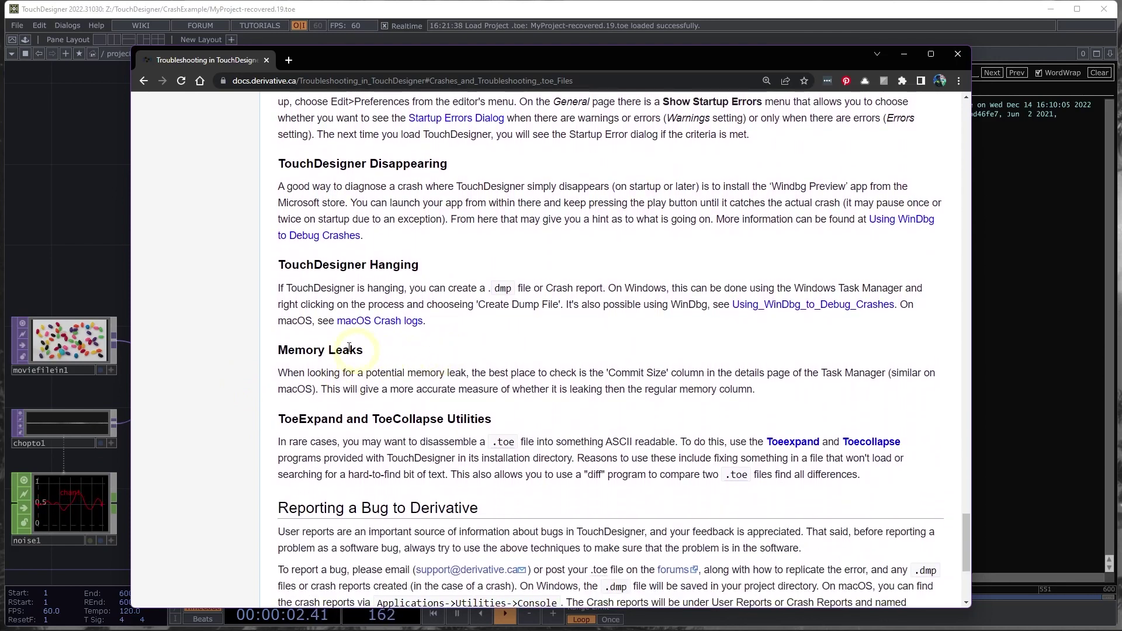
scroll(349, 347, "up", 6)
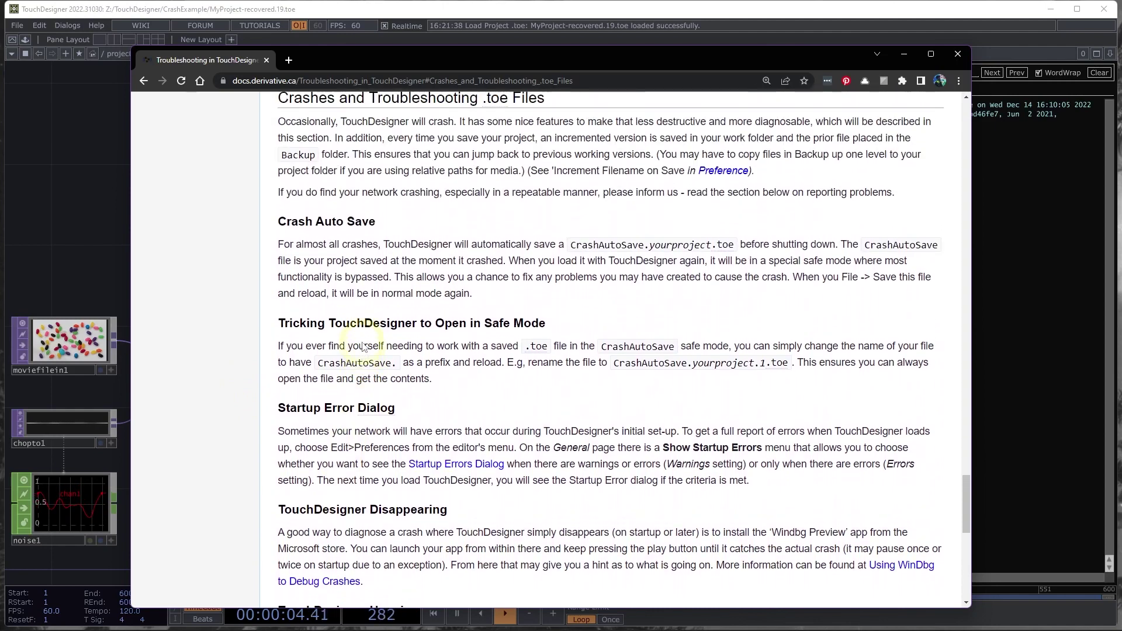